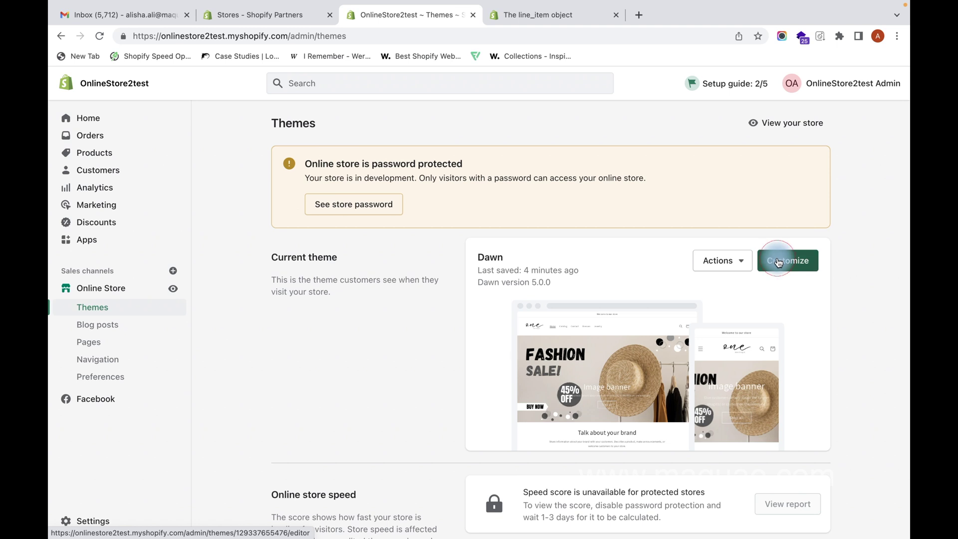
# - Launch the visual theme editor for the current Dawn theme on OnlineStore2test
pyautogui.click(778, 263)
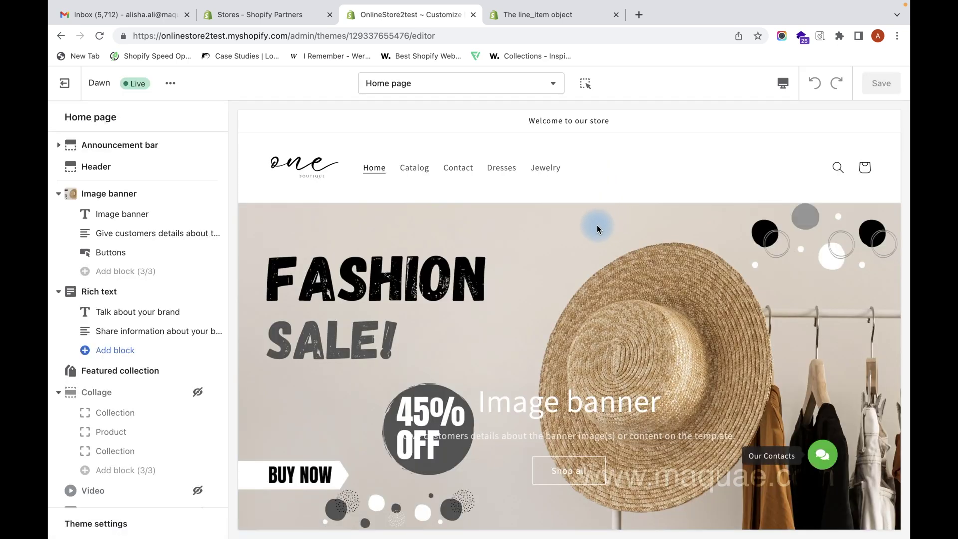
# - Switch the editor to the Products > Default product template, previewing the Heart Design Ring
pyautogui.click(526, 83)
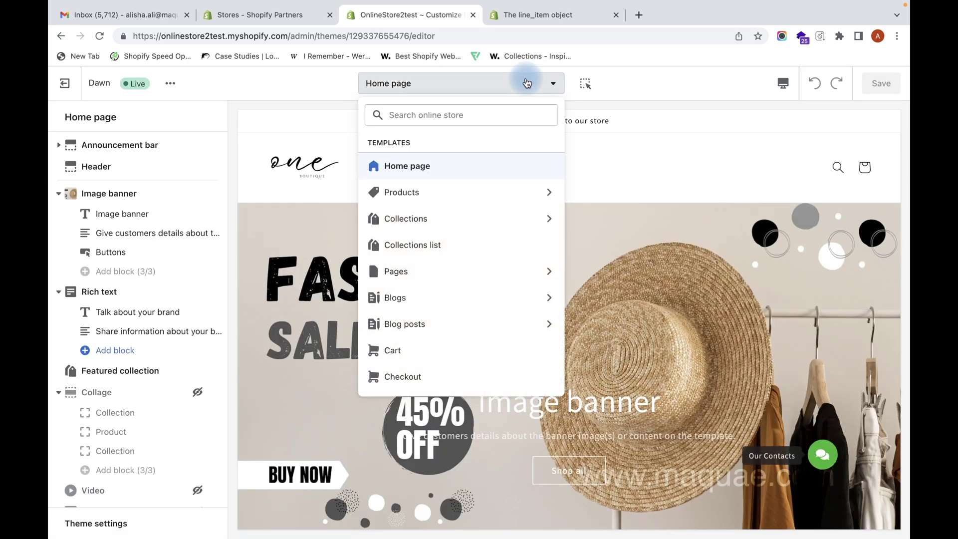
pyautogui.click(502, 188)
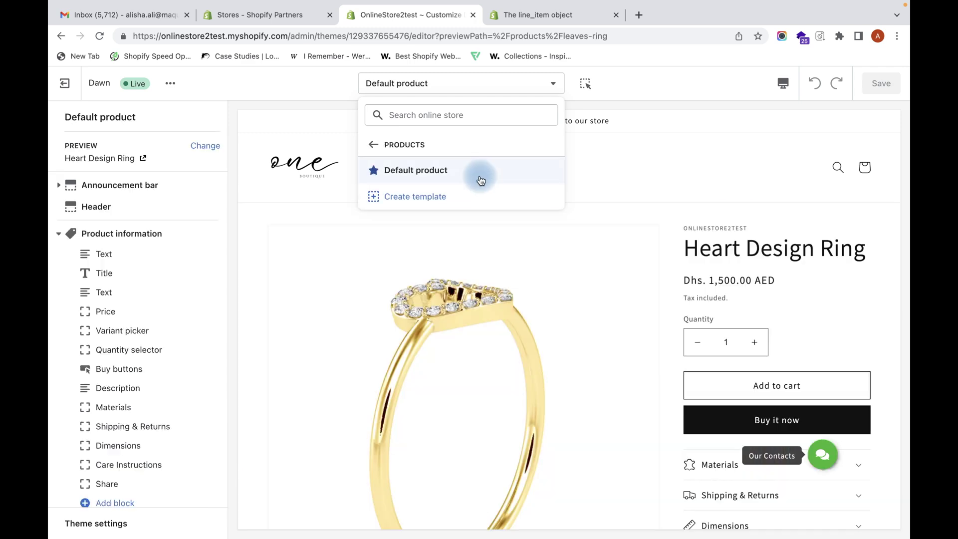
pyautogui.click(614, 167)
pyautogui.scroll(-1, 197, 412)
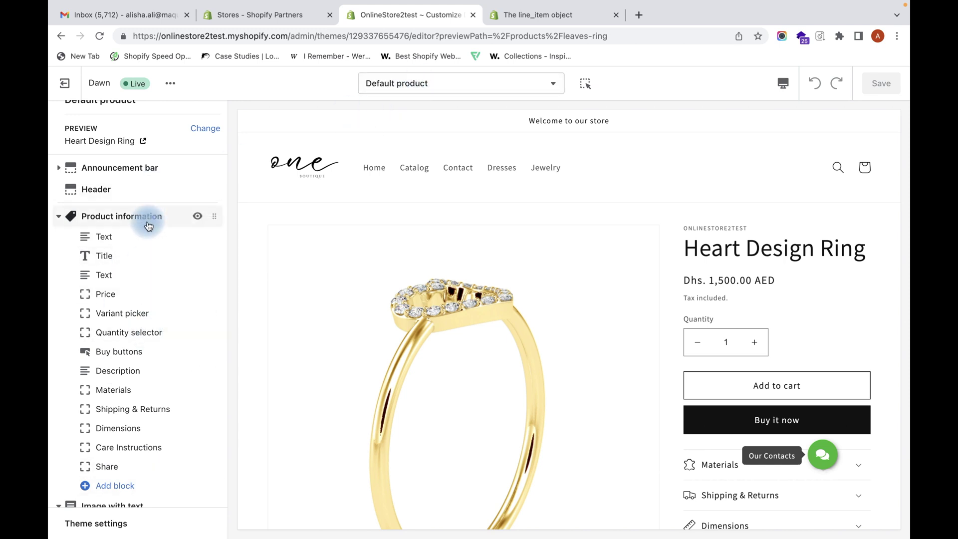
pyautogui.scroll(-1, 127, 484)
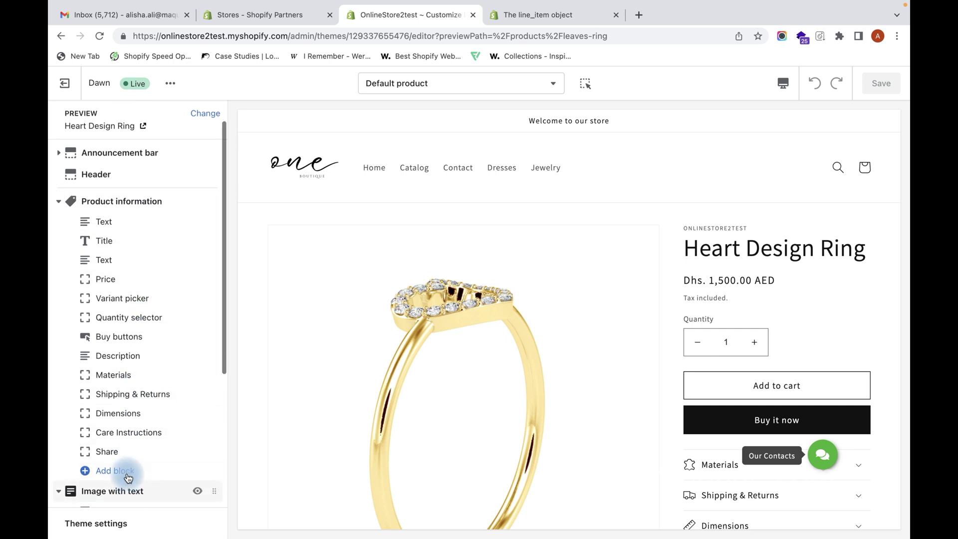
# - Add a Custom liquid block to Product information and open its settings
pyautogui.click(125, 473)
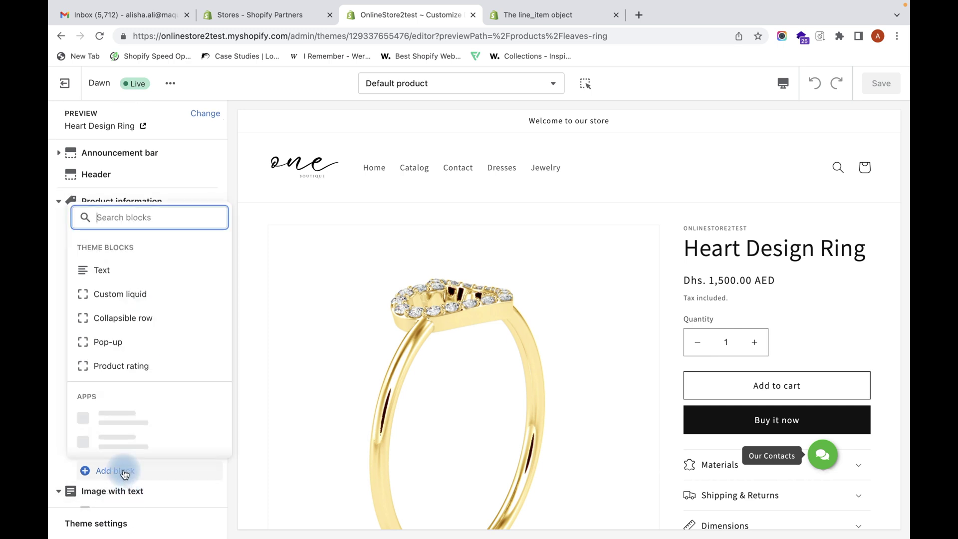
pyautogui.click(147, 295)
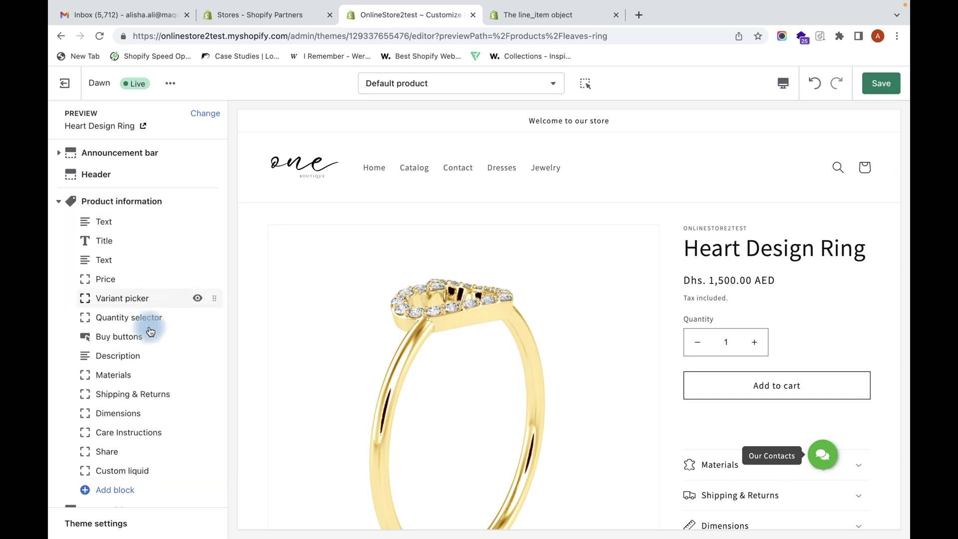
pyautogui.click(148, 472)
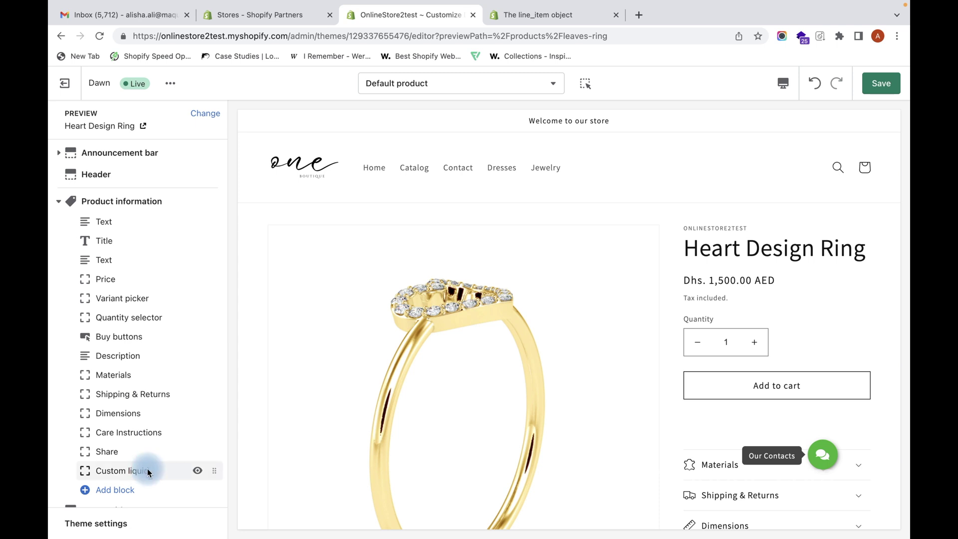
# - Paste the engraving label and text-input HTML into the Custom liquid code box
pyautogui.click(125, 171)
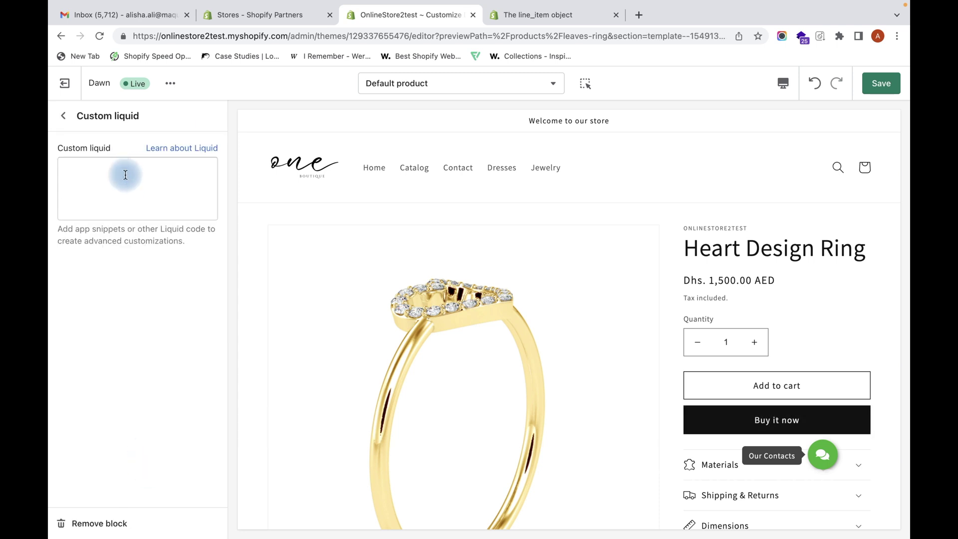
pyautogui.click(125, 175)
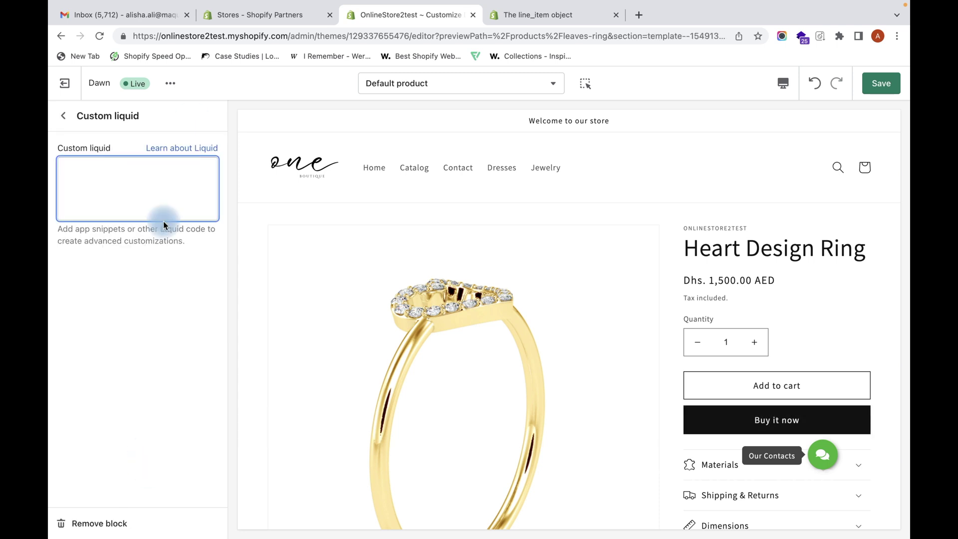
pyautogui.click(152, 203)
pyautogui.hotkey('ctrl', 'v')
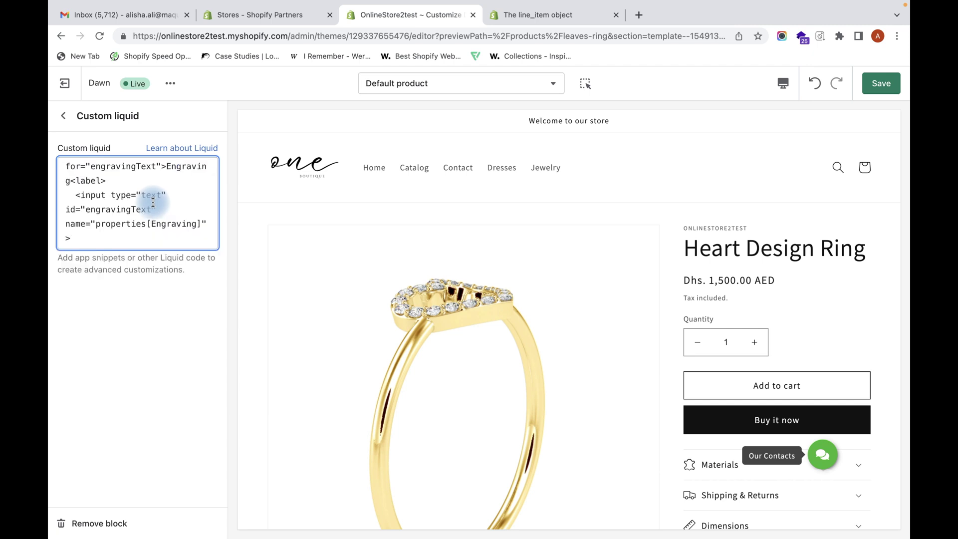
pyautogui.scroll(1, 153, 203)
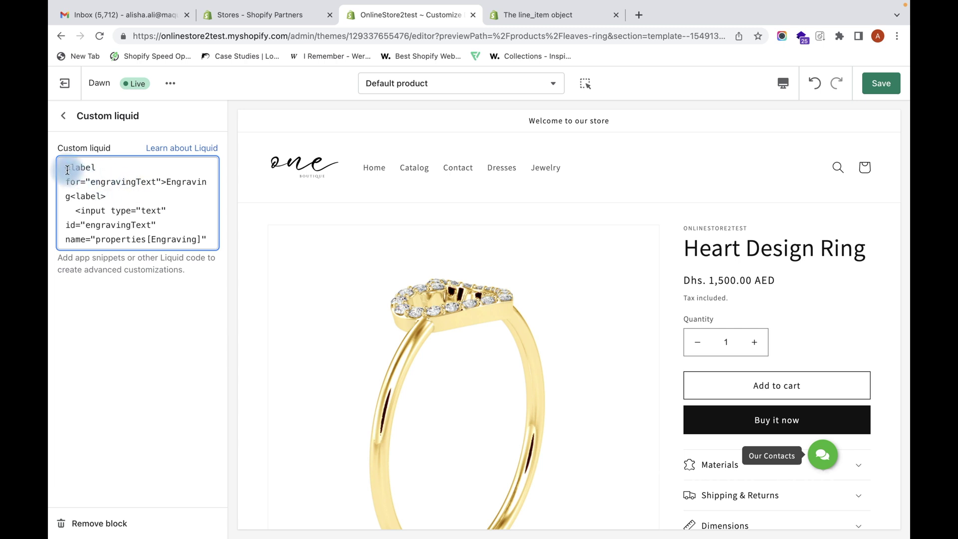
pyautogui.moveTo(66, 168); pyautogui.dragTo(115, 197)
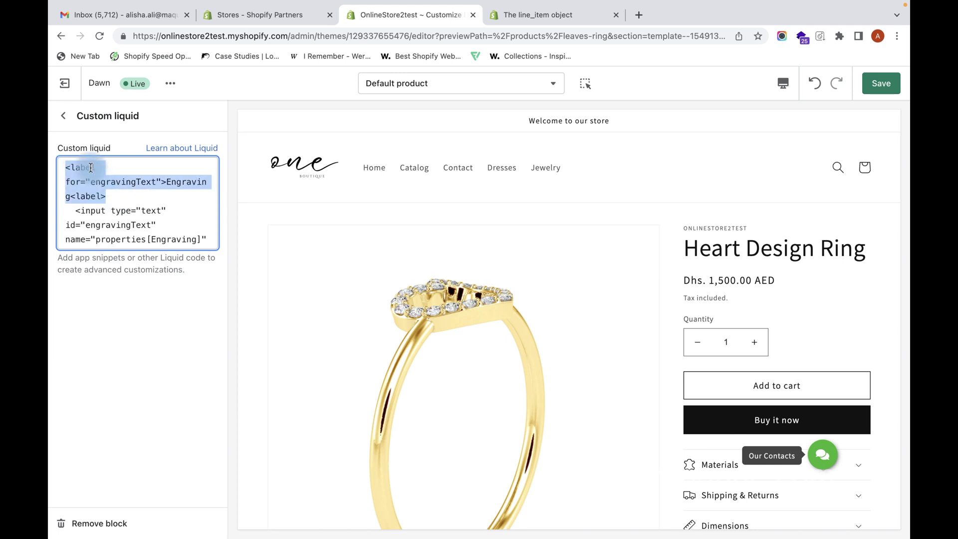
pyautogui.scroll(-5, 741, 313)
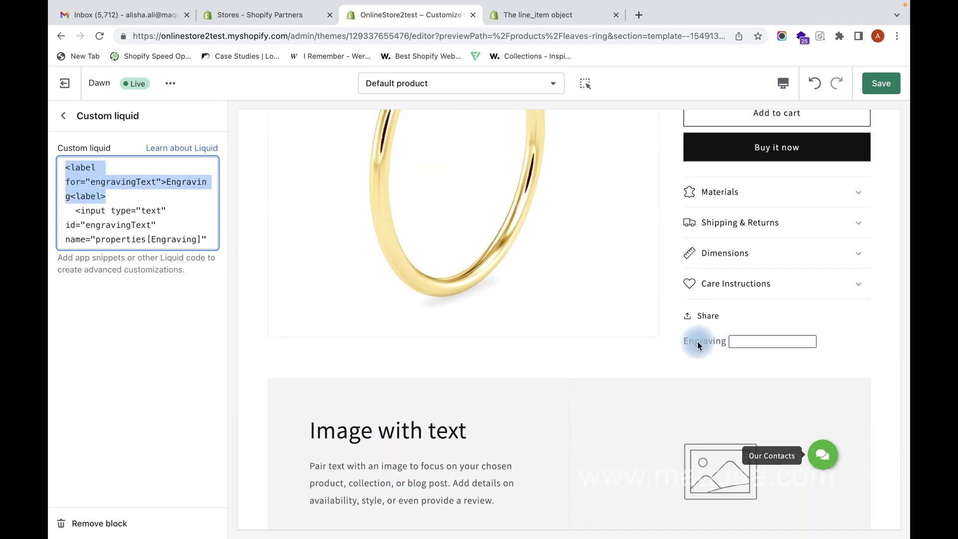
# - Change the label text from 'Engraving' to 'Add your name'
pyautogui.doubleClick(165, 182)
pyautogui.press('BackSpace')
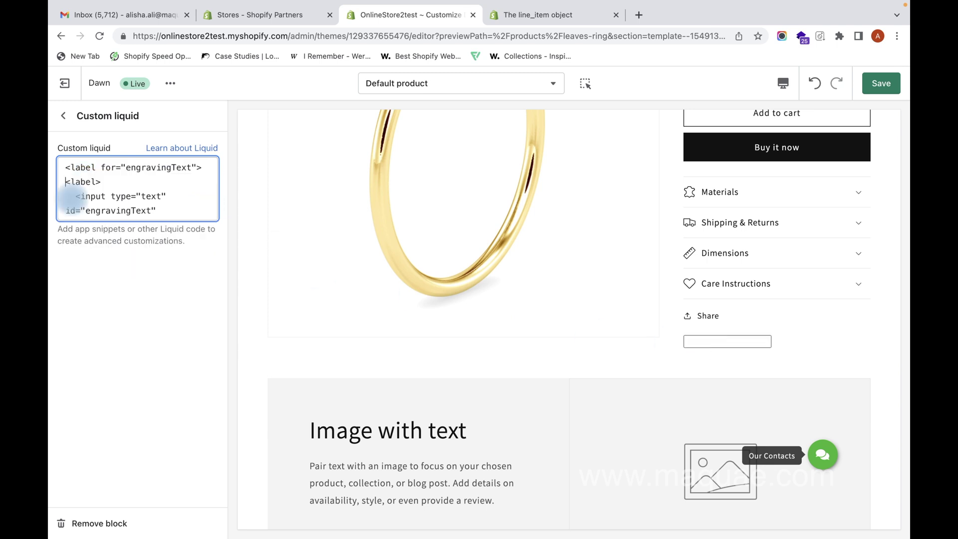
pyautogui.write('A')
pyautogui.write('dd yp')
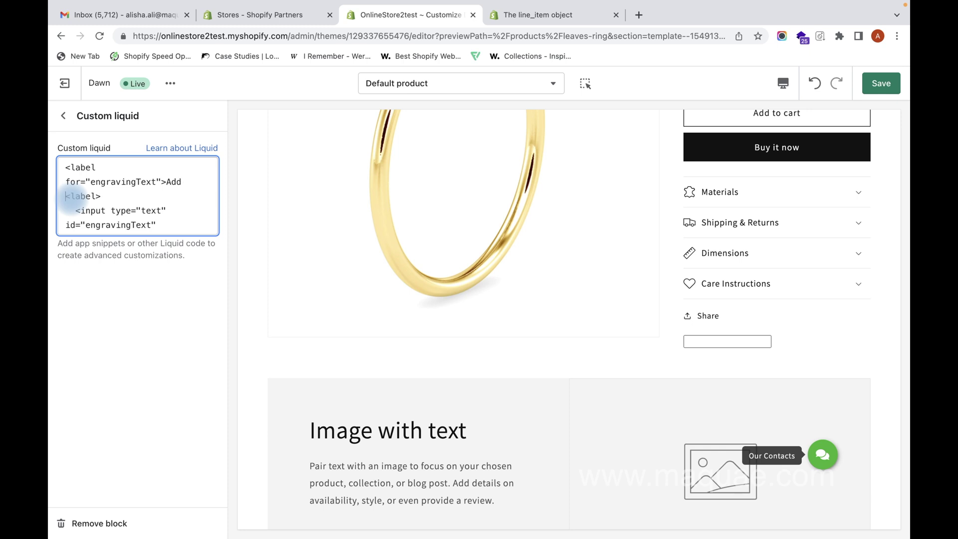
pyautogui.press('BackSpace')
pyautogui.write('our name')
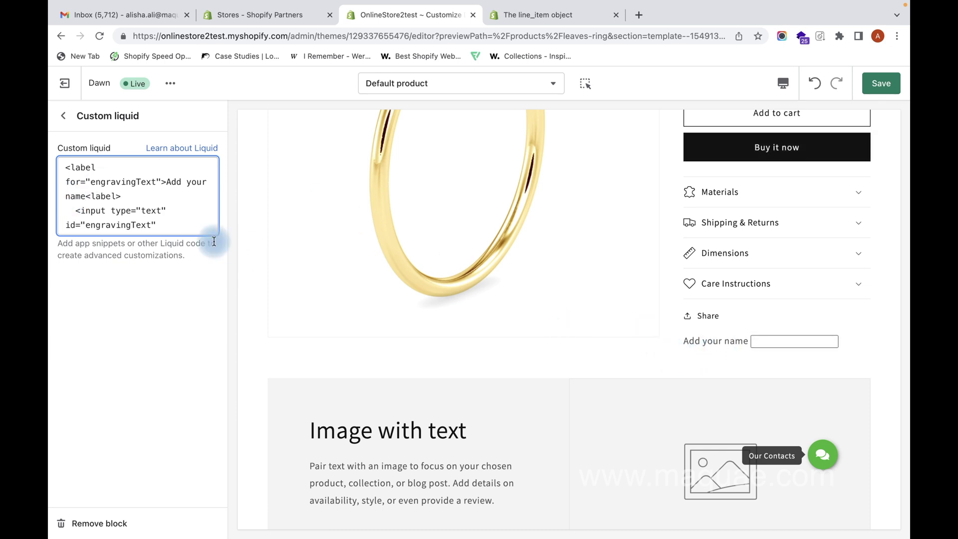
# - Review the text input's name attribute, properties[Engraving], in the code
pyautogui.moveTo(71, 210); pyautogui.dragTo(104, 222)
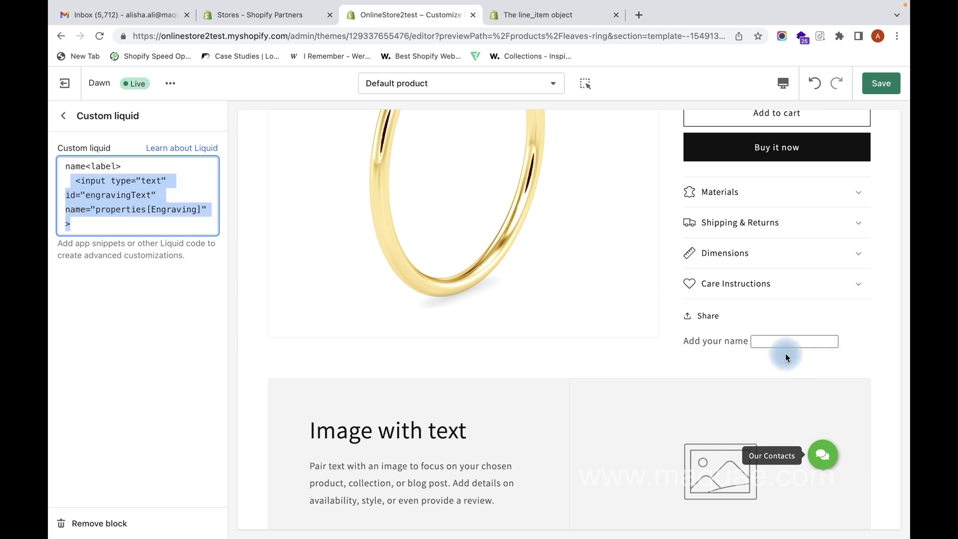
pyautogui.click(95, 180)
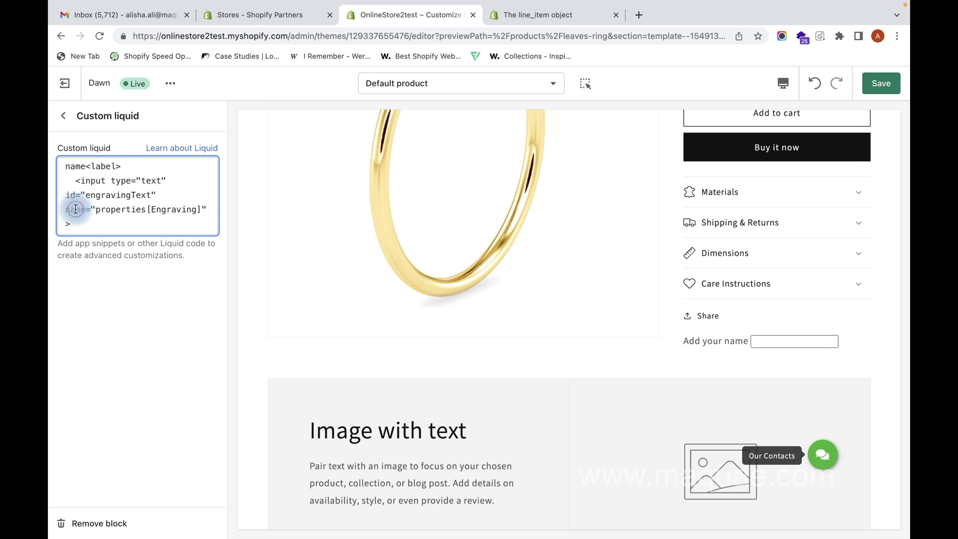
pyautogui.moveTo(91, 209)
pyautogui.mouseDown()
pyautogui.moveTo(201, 211)
pyautogui.moveTo(97, 215)
pyautogui.mouseUp()
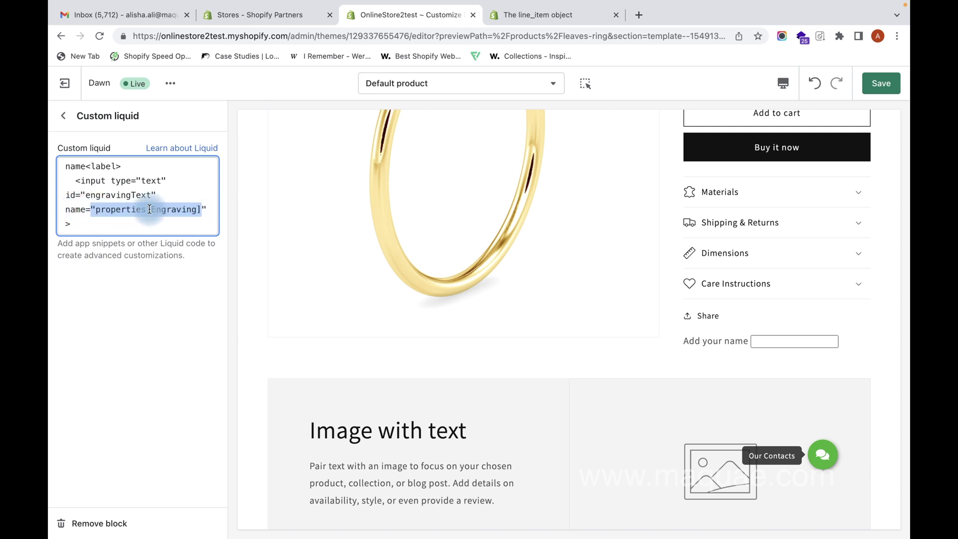
pyautogui.click(181, 210)
pyautogui.click(171, 213)
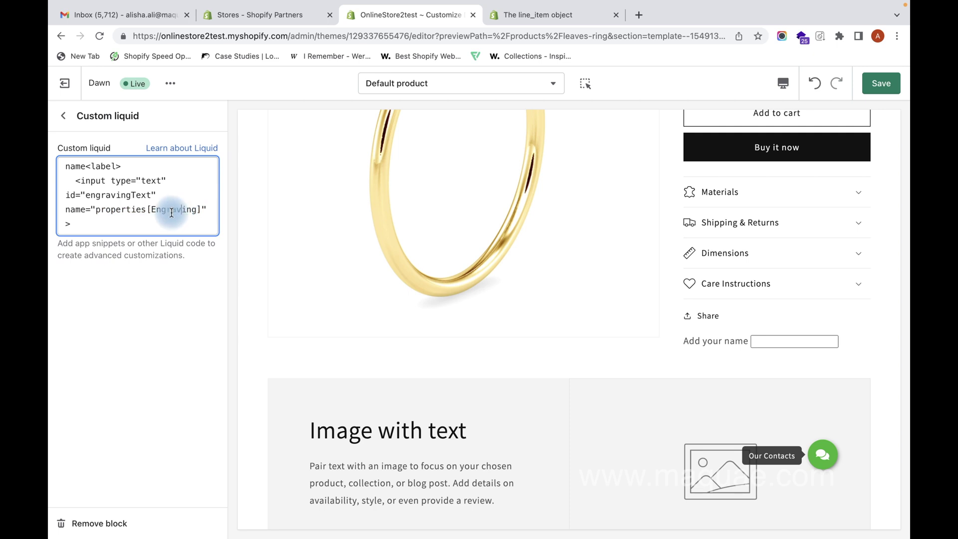
# - Save the Default product template and drag the Custom liquid block above the buy buttons
pyautogui.click(881, 83)
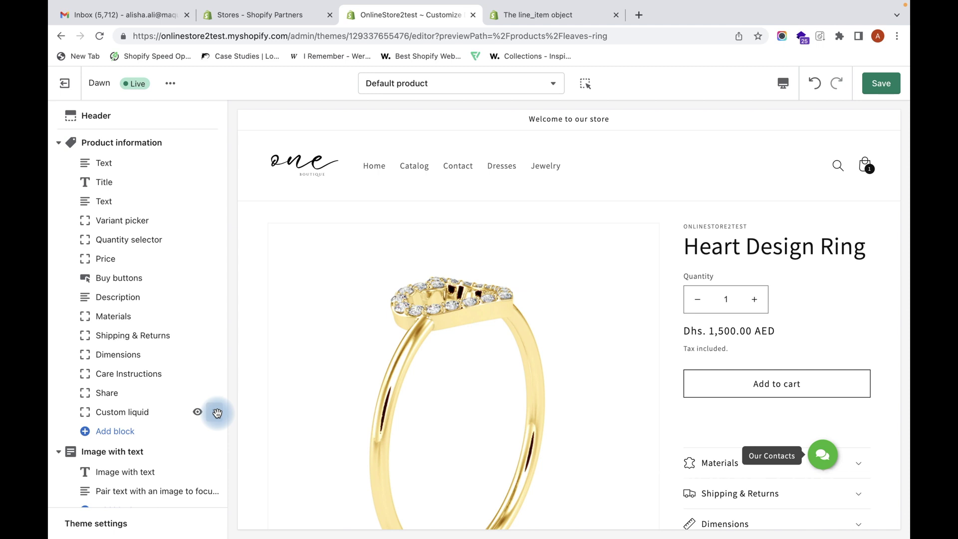
pyautogui.moveTo(217, 412); pyautogui.dragTo(197, 280)
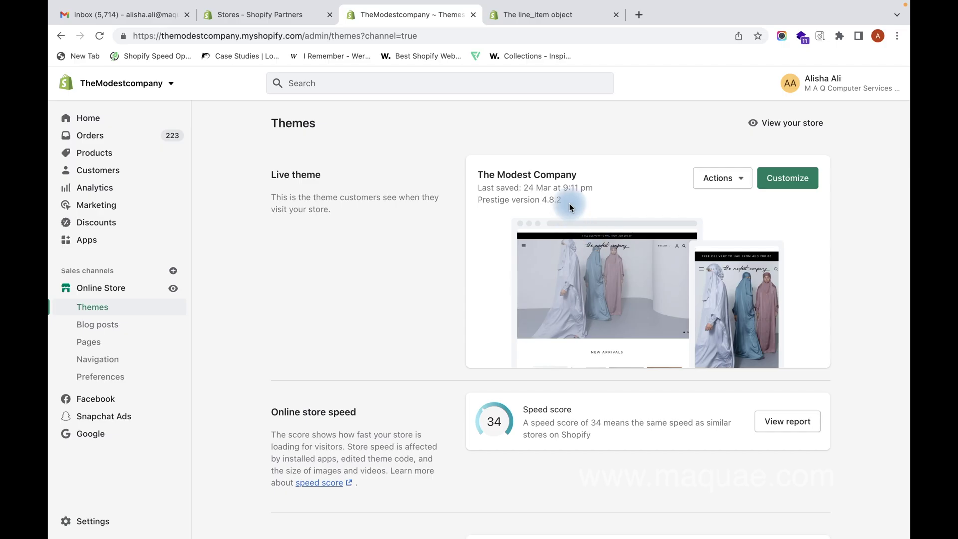
# - Open the live theme's code editor and load templates/product.liquid
pyautogui.click(746, 180)
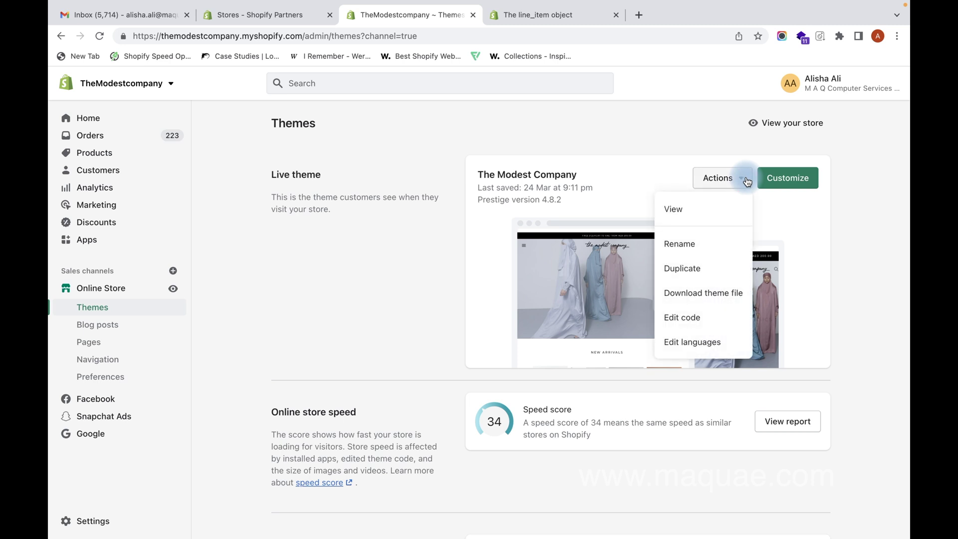
pyautogui.click(722, 316)
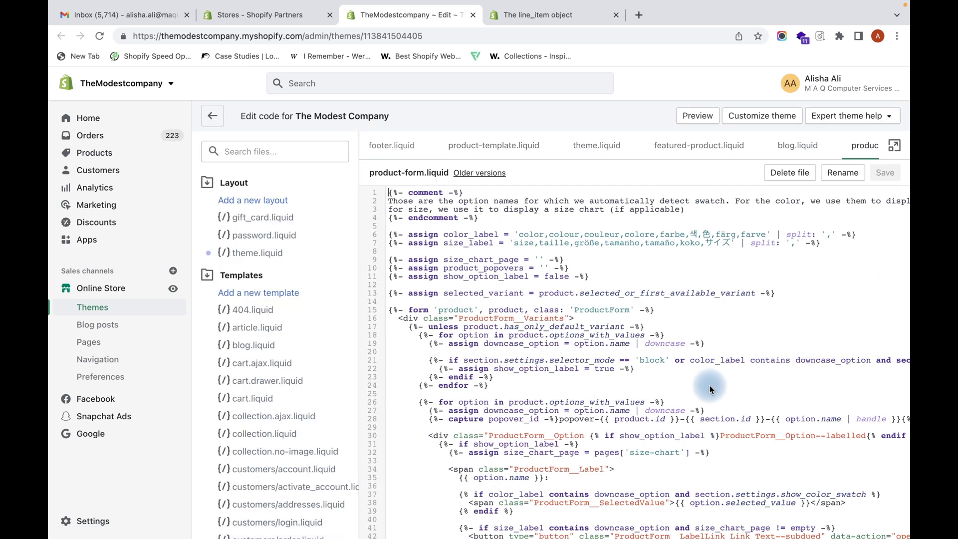
pyautogui.scroll(-7, 279, 439)
pyautogui.click(280, 441)
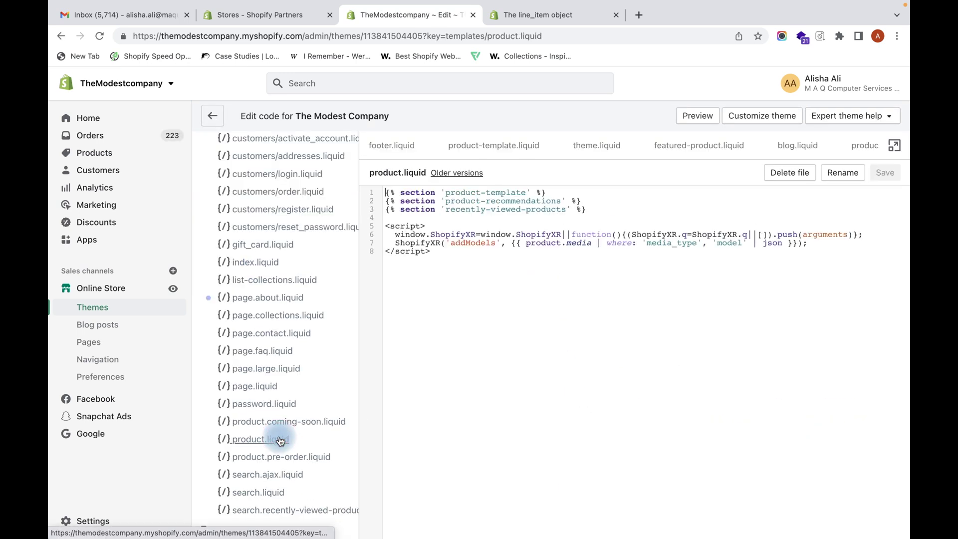
pyautogui.scroll(-1, 522, 358)
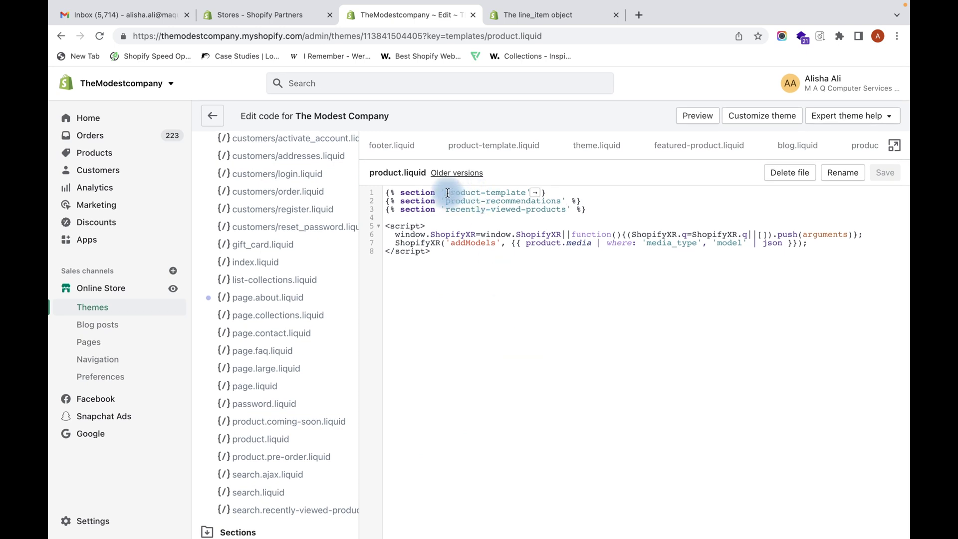
# - Select the 'product-template' section name and scroll the file list into Sections
pyautogui.doubleClick(463, 194)
pyautogui.moveTo(483, 194); pyautogui.dragTo(528, 194)
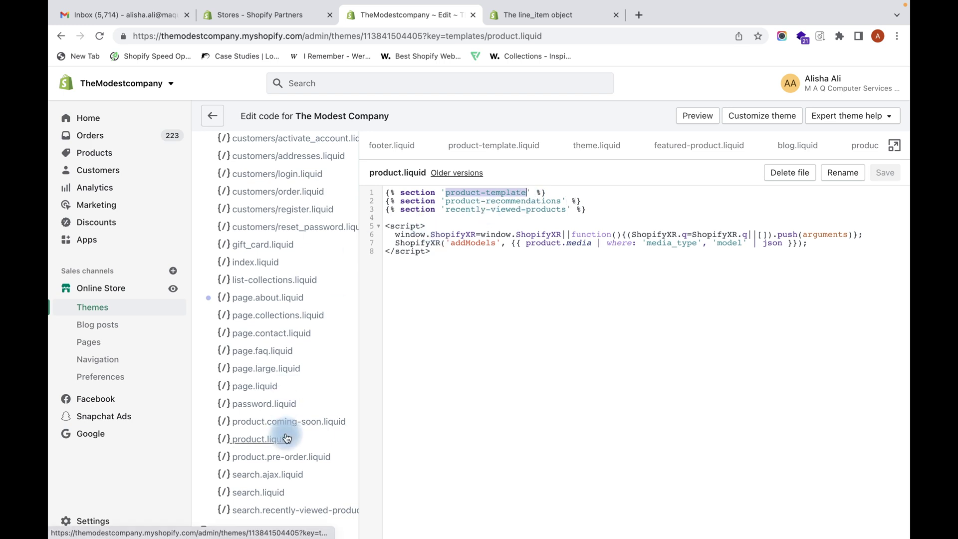
pyautogui.scroll(-5, 282, 434)
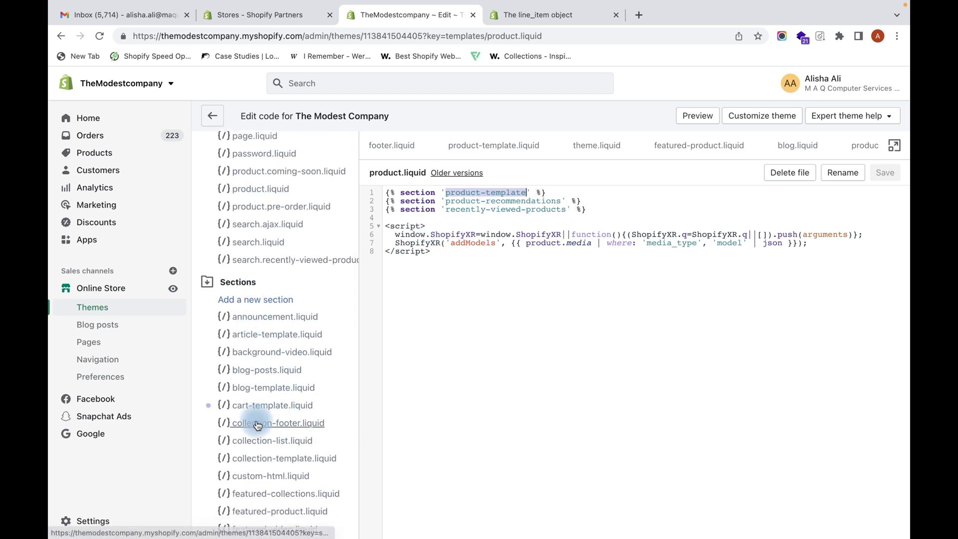
pyautogui.scroll(-2, 258, 425)
pyautogui.scroll(-6, 257, 425)
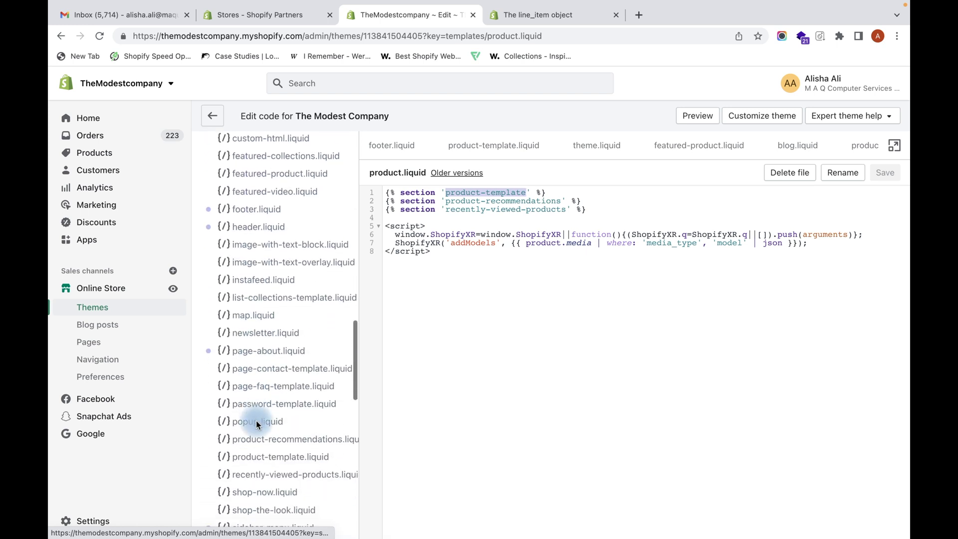
pyautogui.scroll(-2, 257, 425)
pyautogui.scroll(2, 257, 423)
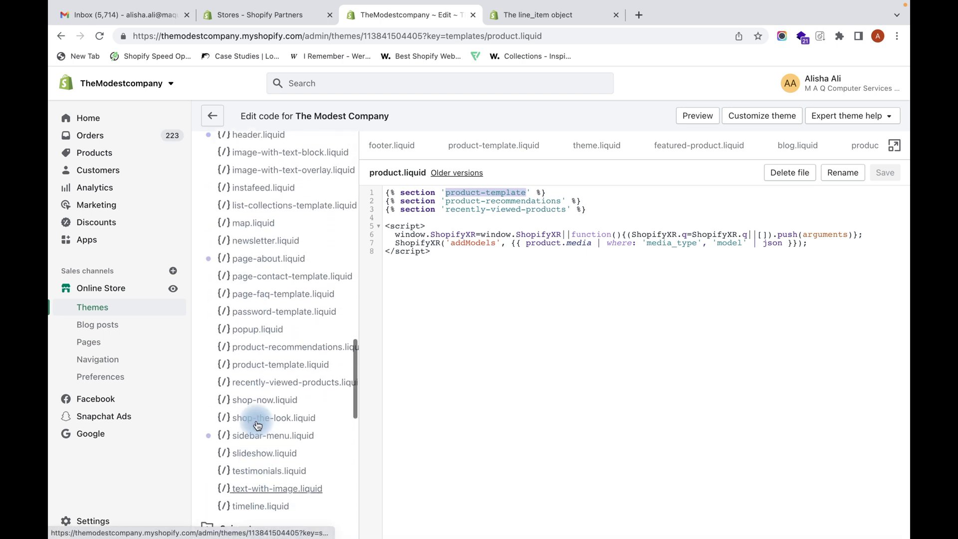
# - Search sections/product-template.liquid for 'form' and select the product-form render on line 282
pyautogui.click(282, 376)
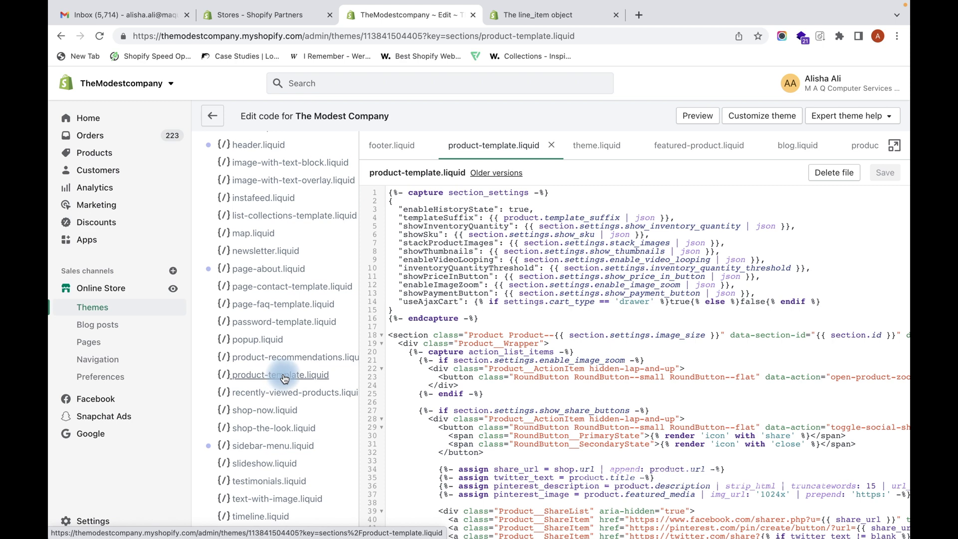
pyautogui.hotkey('ctrl', 'f')
pyautogui.write('form')
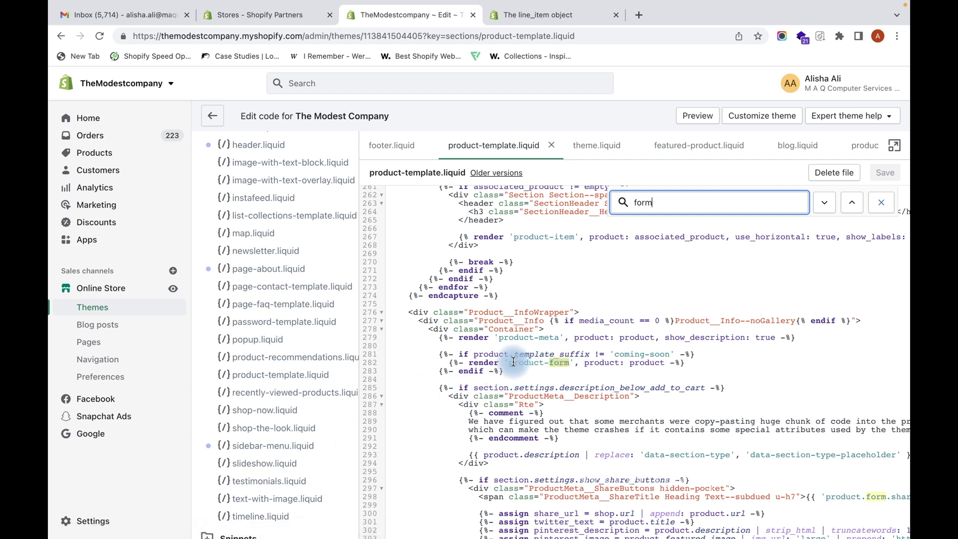
pyautogui.moveTo(509, 364); pyautogui.dragTo(568, 363)
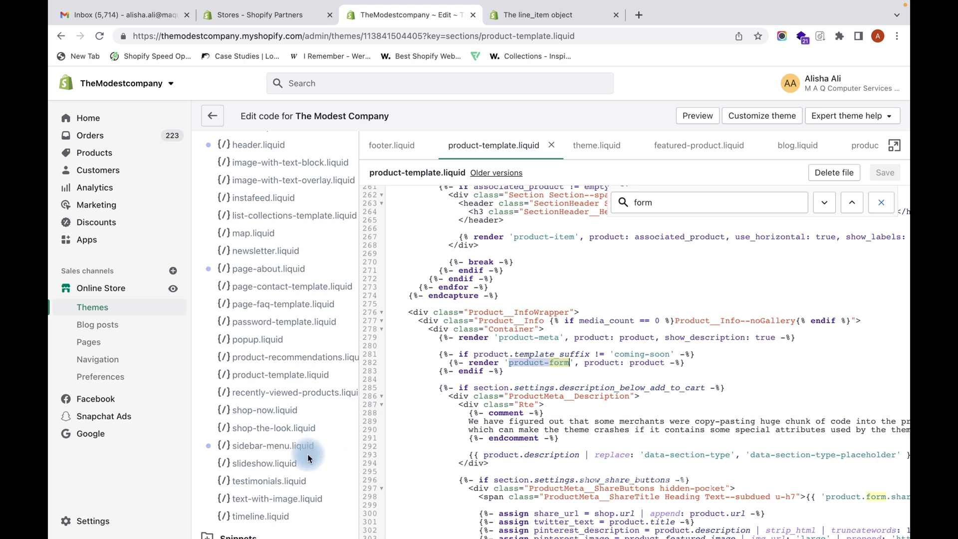
pyautogui.scroll(-3, 301, 473)
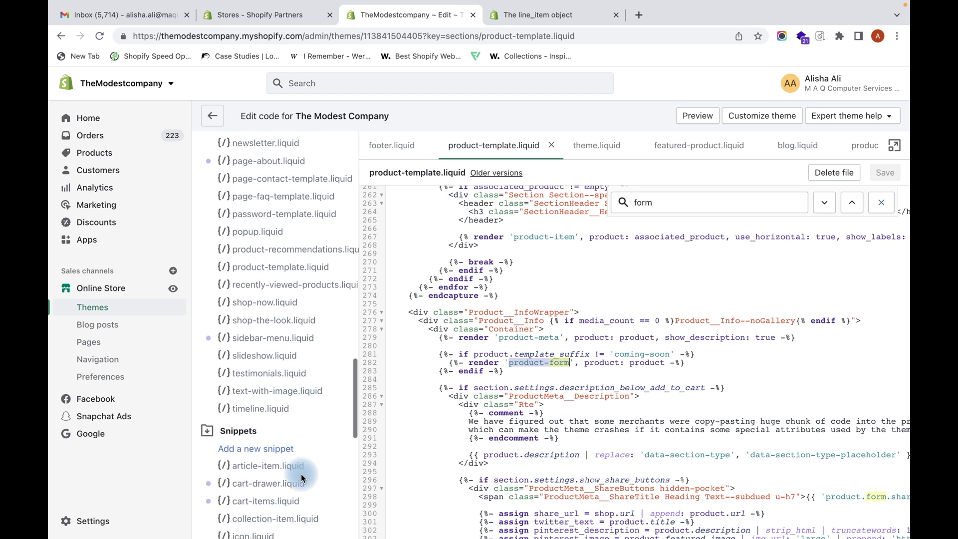
pyautogui.scroll(-5, 301, 473)
# - Open snippets/product-form.liquid, select the form tag on line 15, and preview the Haya product page
pyautogui.click(301, 474)
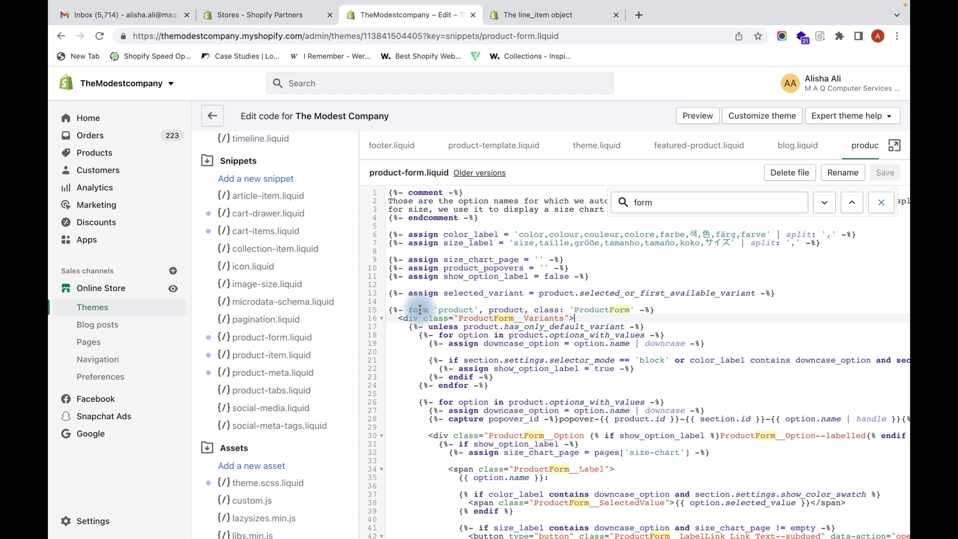
pyautogui.doubleClick(419, 309)
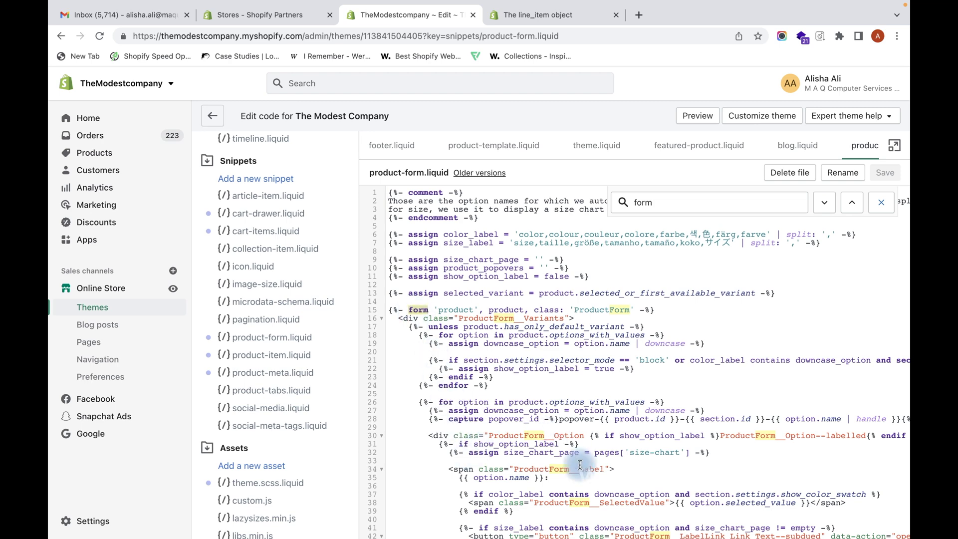
pyautogui.scroll(-2, 580, 464)
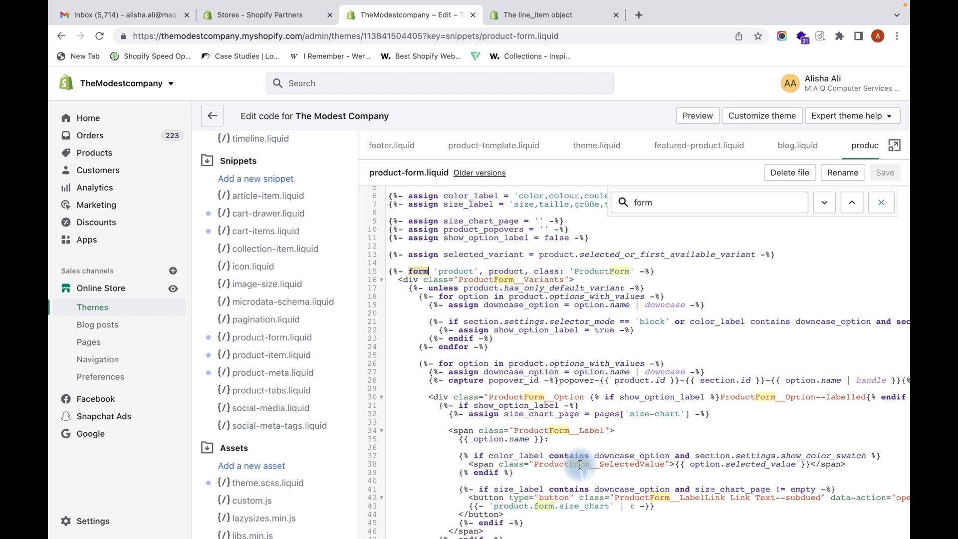
pyautogui.scroll(-3, 576, 479)
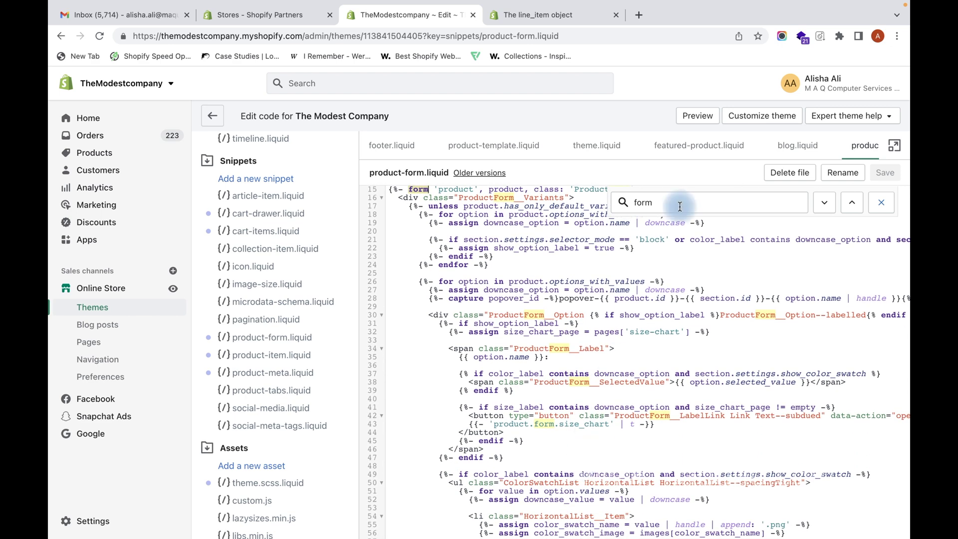
pyautogui.click(698, 116)
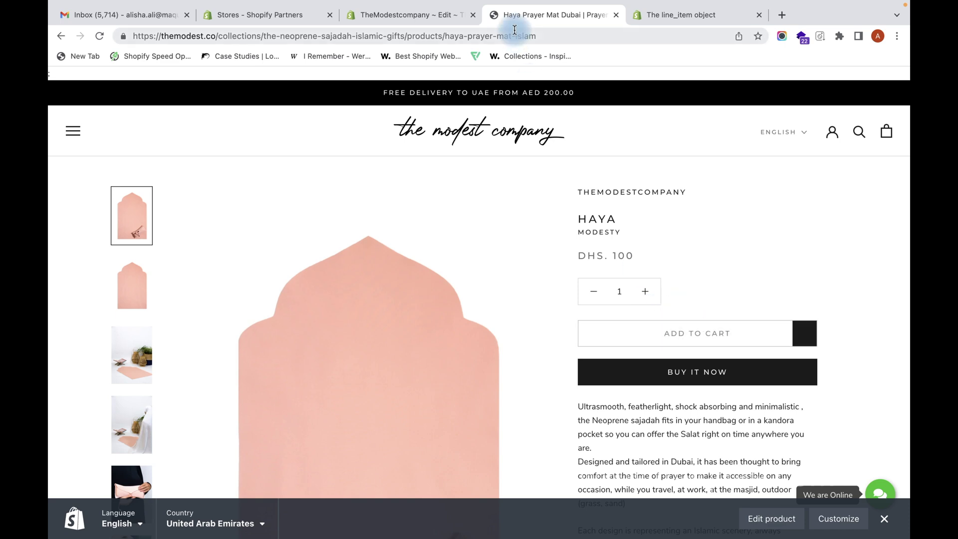
# - Search product-form.liquid for 'ADD' to find the ADD TO CART BUTTON comment at line 255
pyautogui.click(417, 21)
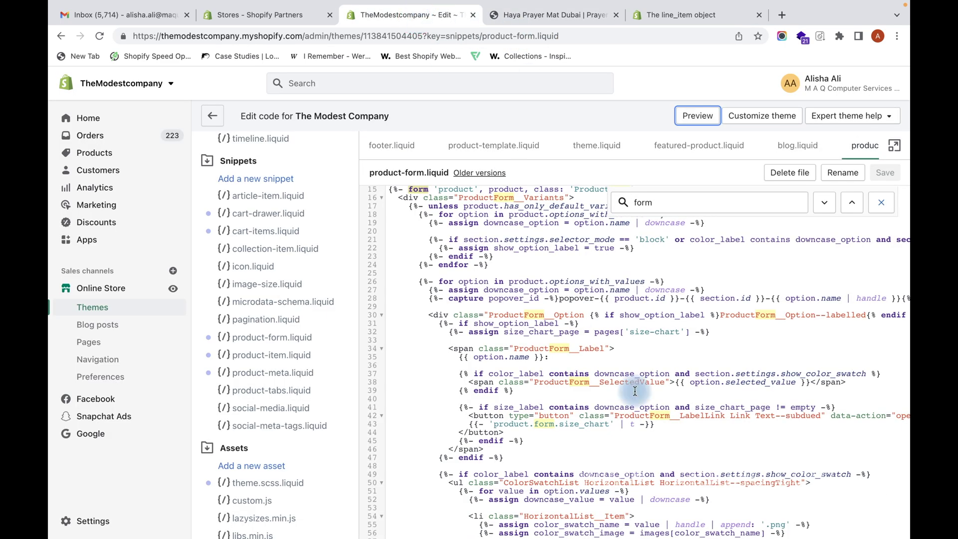
pyautogui.write('ADD')
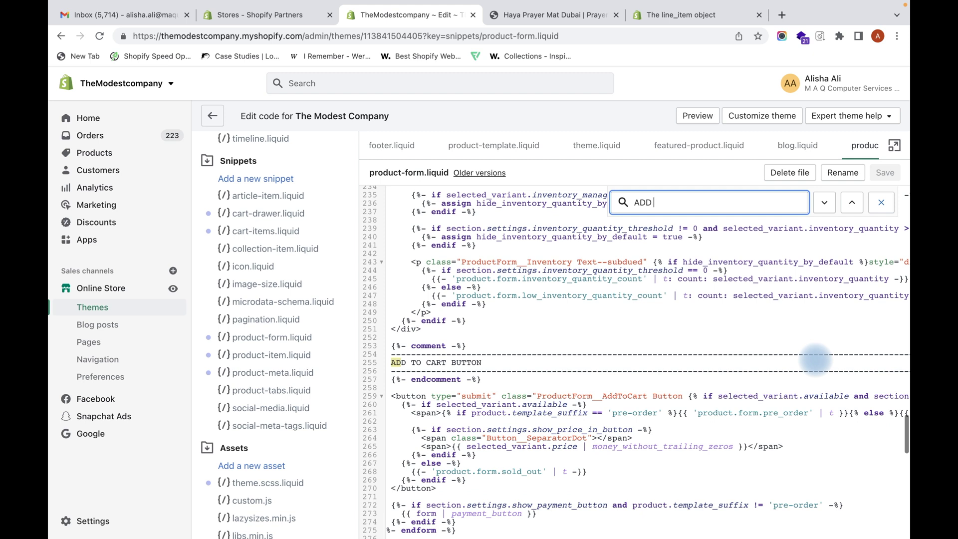
pyautogui.scroll(1, 566, 377)
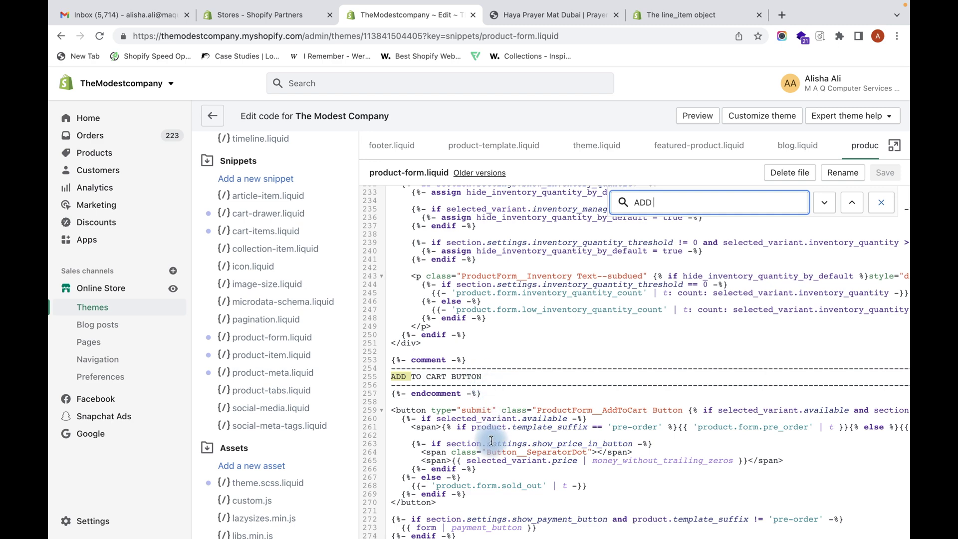
pyautogui.scroll(5, 471, 503)
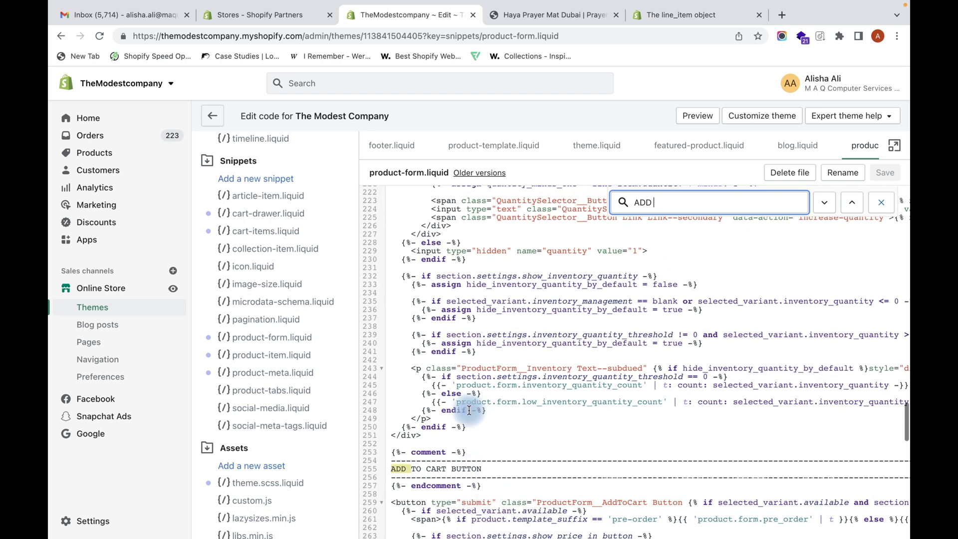
pyautogui.scroll(2, 469, 407)
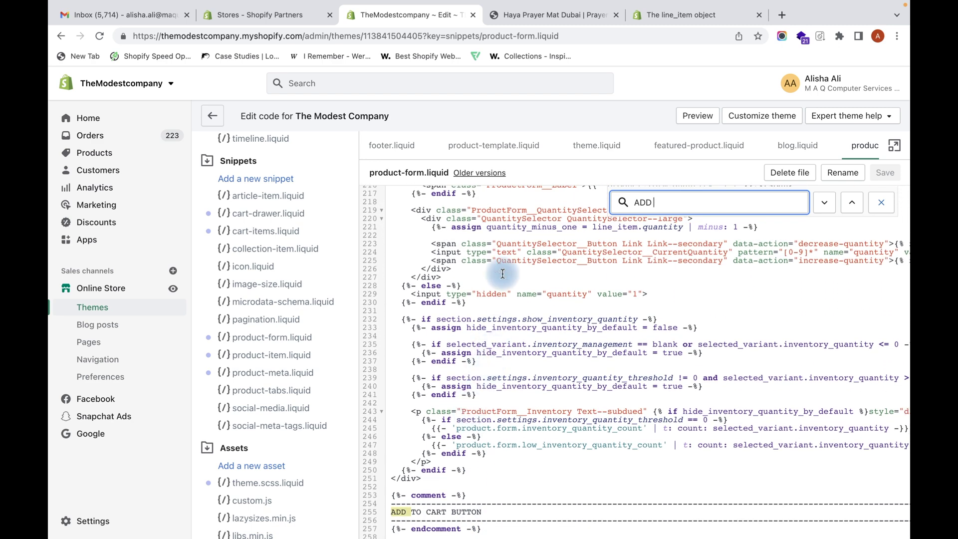
pyautogui.scroll(1, 503, 269)
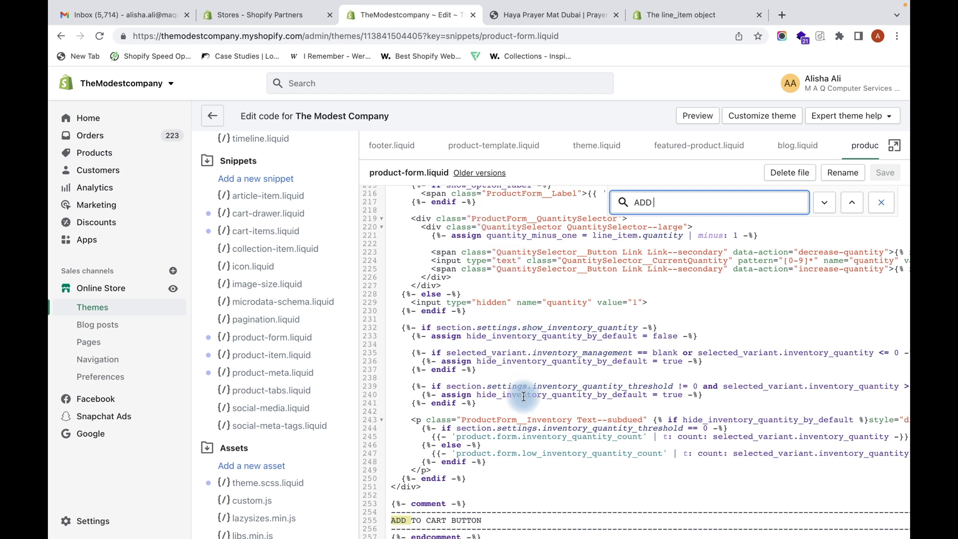
pyautogui.scroll(-4, 522, 364)
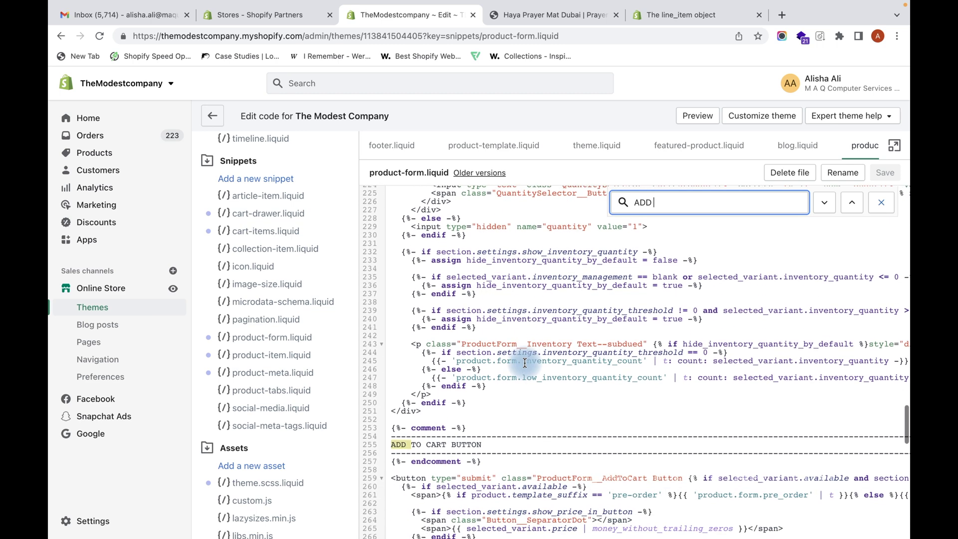
pyautogui.scroll(-1, 524, 362)
# - Insert the 'Name to be engraved' properties[name] text input after line 251 and save
pyautogui.click(452, 403)
pyautogui.press('Return')
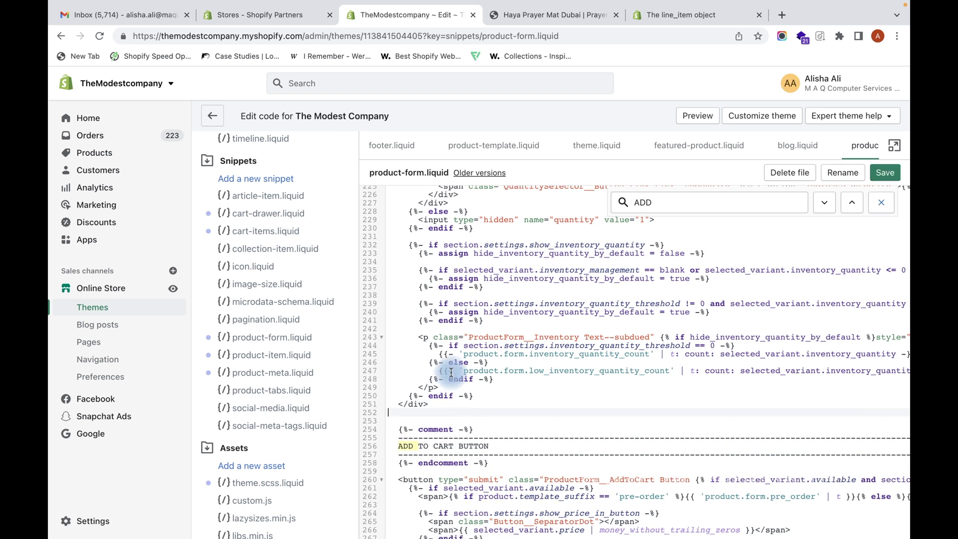
pyautogui.press('Delete')
pyautogui.scroll(-3, 496, 343)
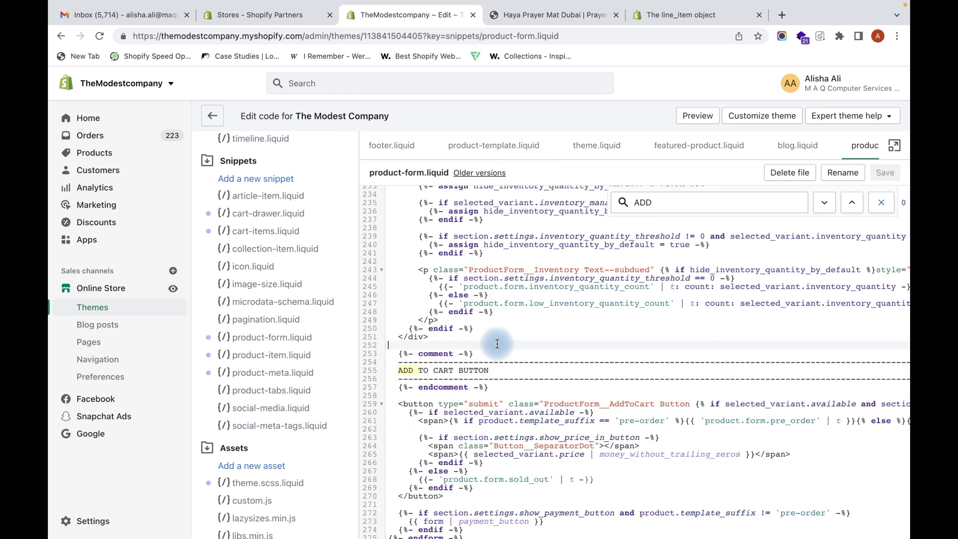
pyautogui.write('<p class="line-item-property__field">   <label for="your-name">Name to be engraved </label>   <input id="your-name" type="text" name="properties[name]"> </p>')
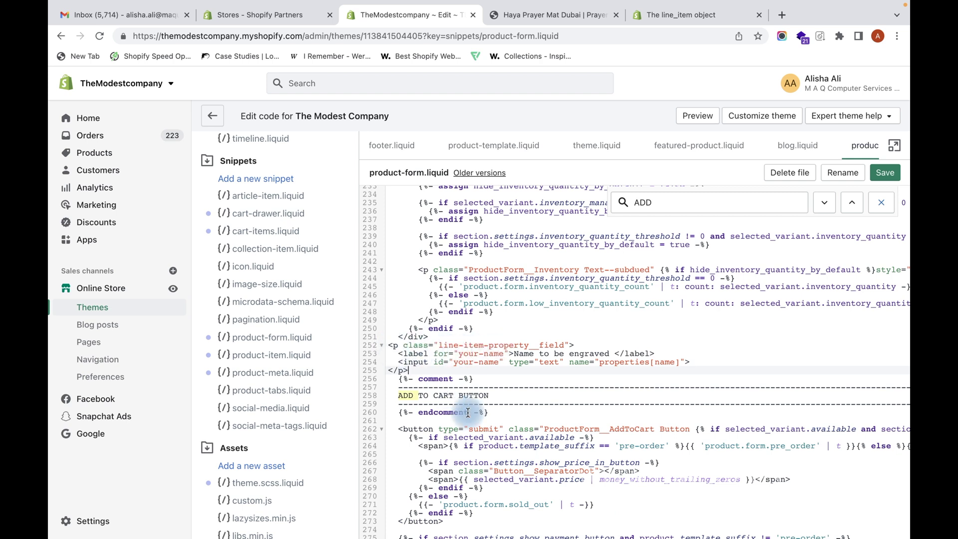
pyautogui.click(559, 362)
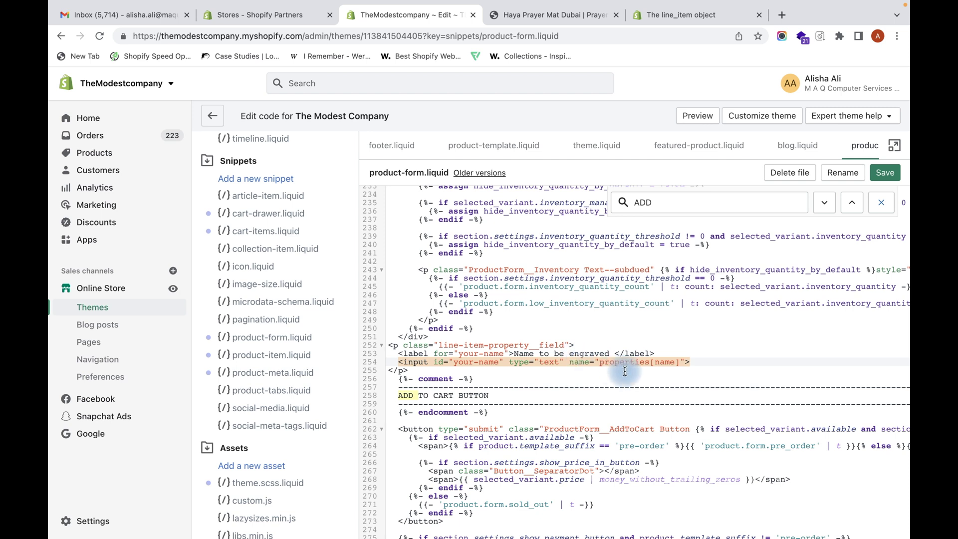
pyautogui.doubleClick(663, 362)
pyautogui.click(885, 175)
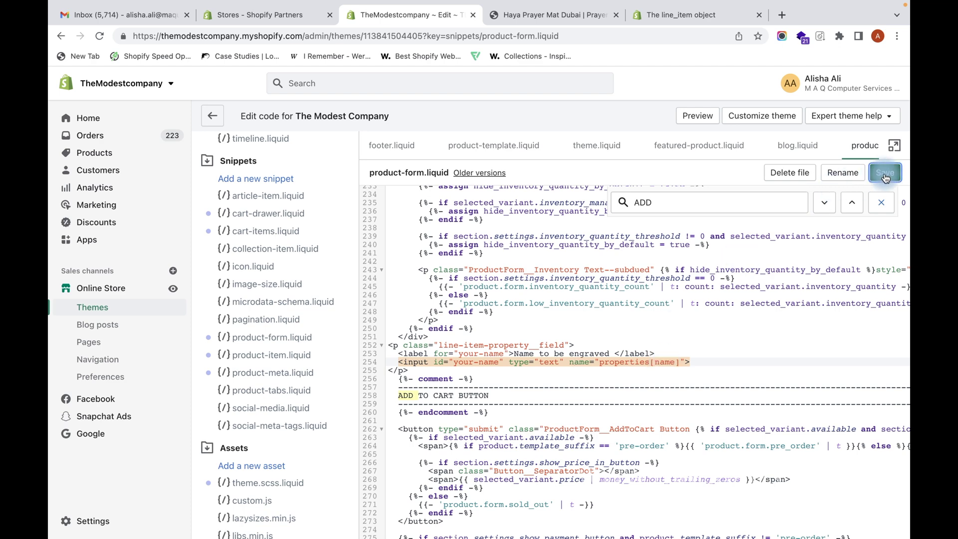